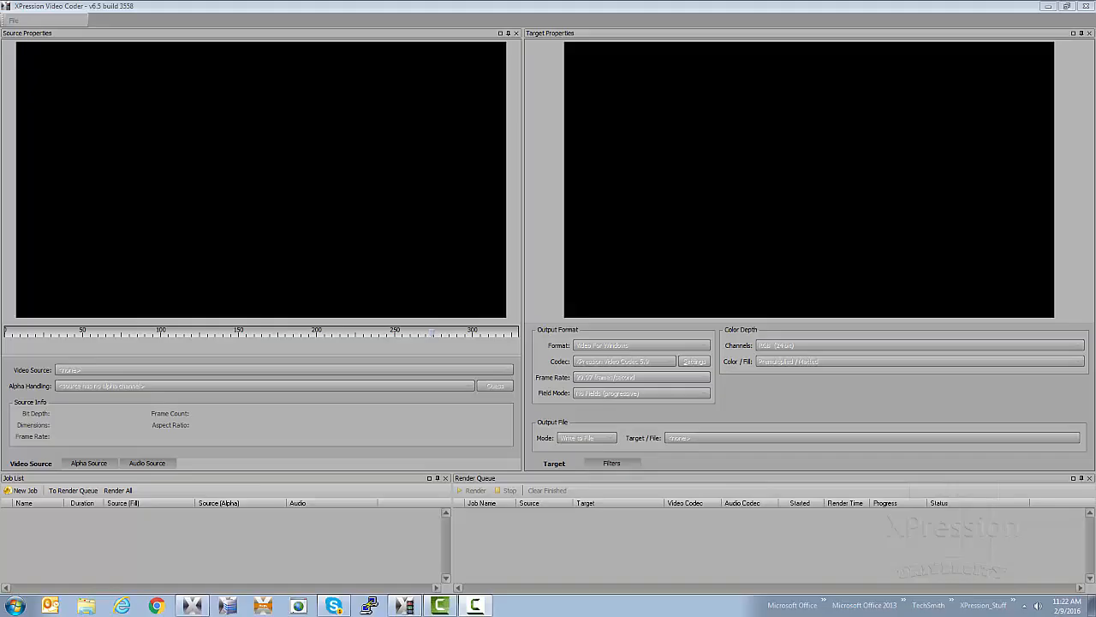
Create a new job using the TGA sequence that starts with Universal Counting Leader 001.tga as its video source
left_click(23, 496)
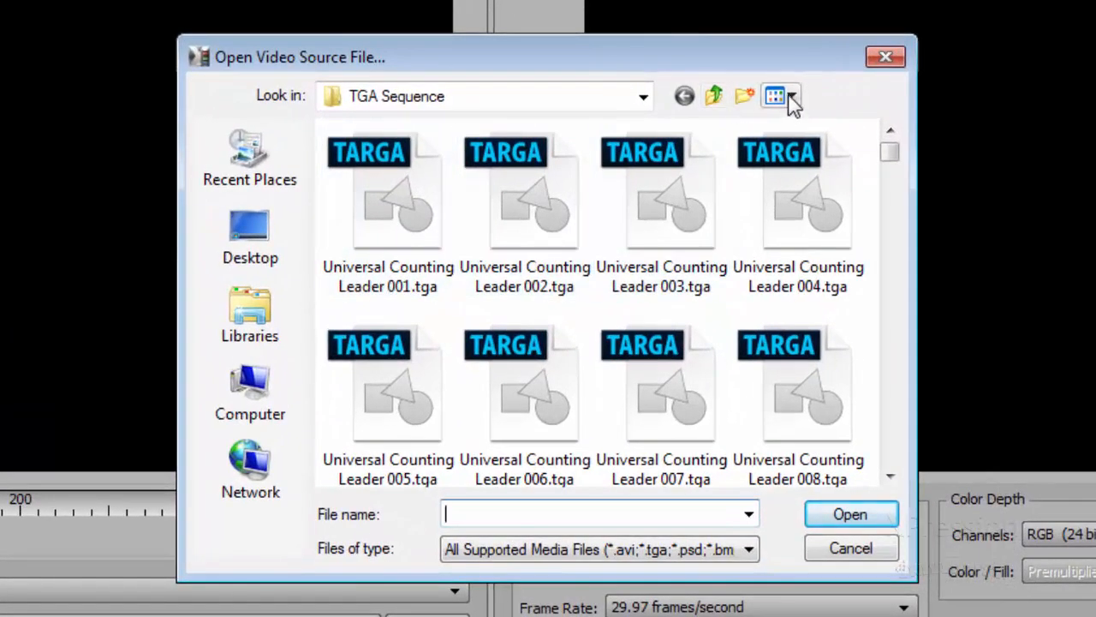
left_click(788, 99)
left_click(827, 272)
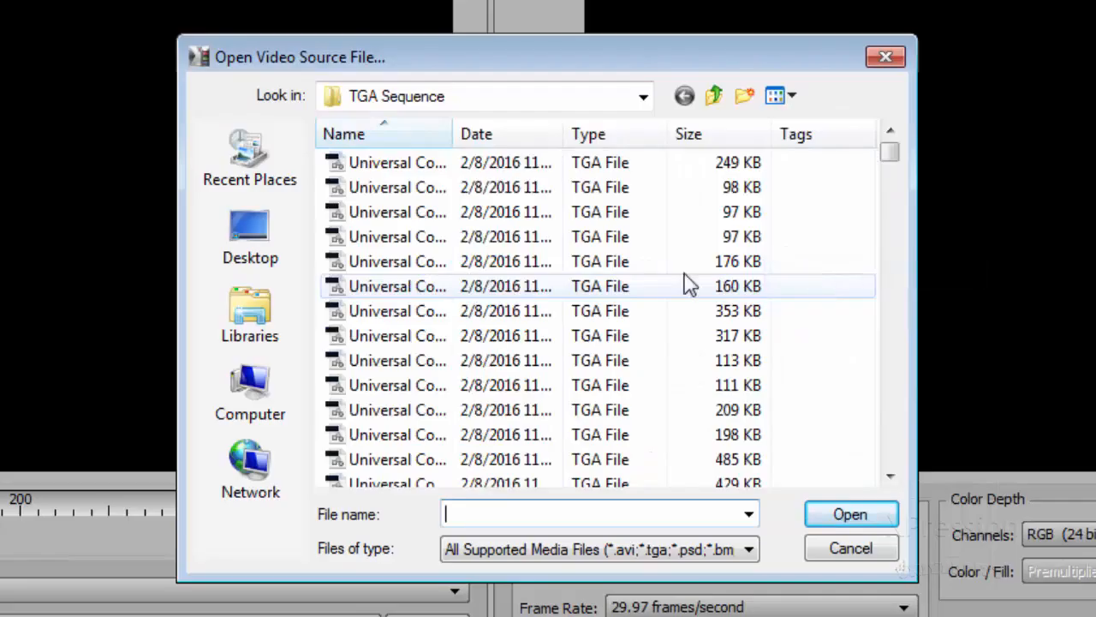
left_click_drag(450, 135, 638, 134)
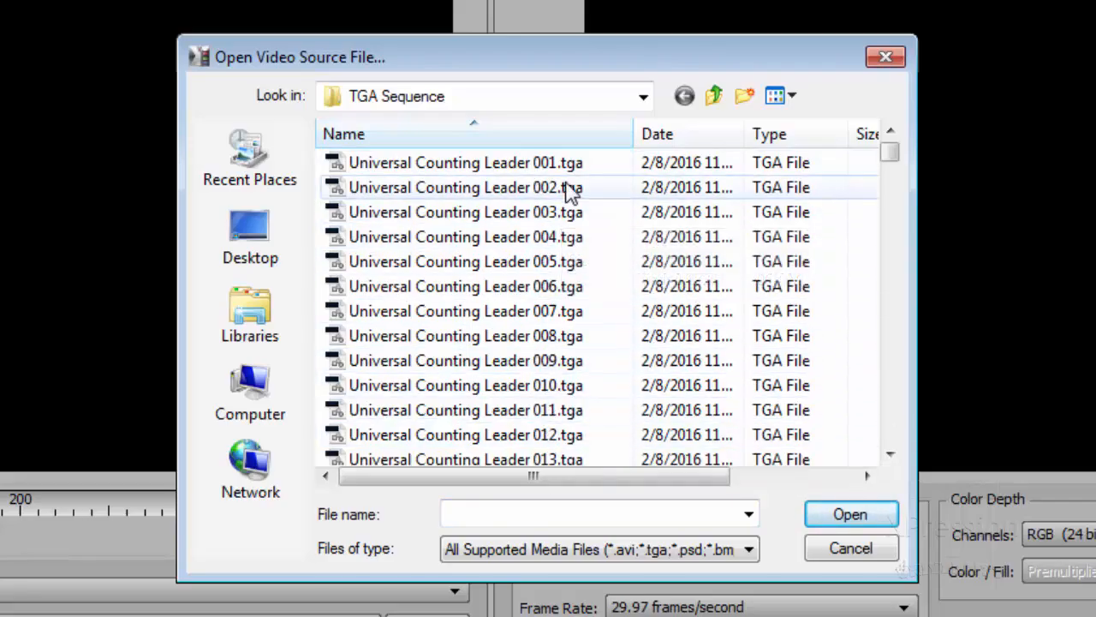
left_click(496, 165)
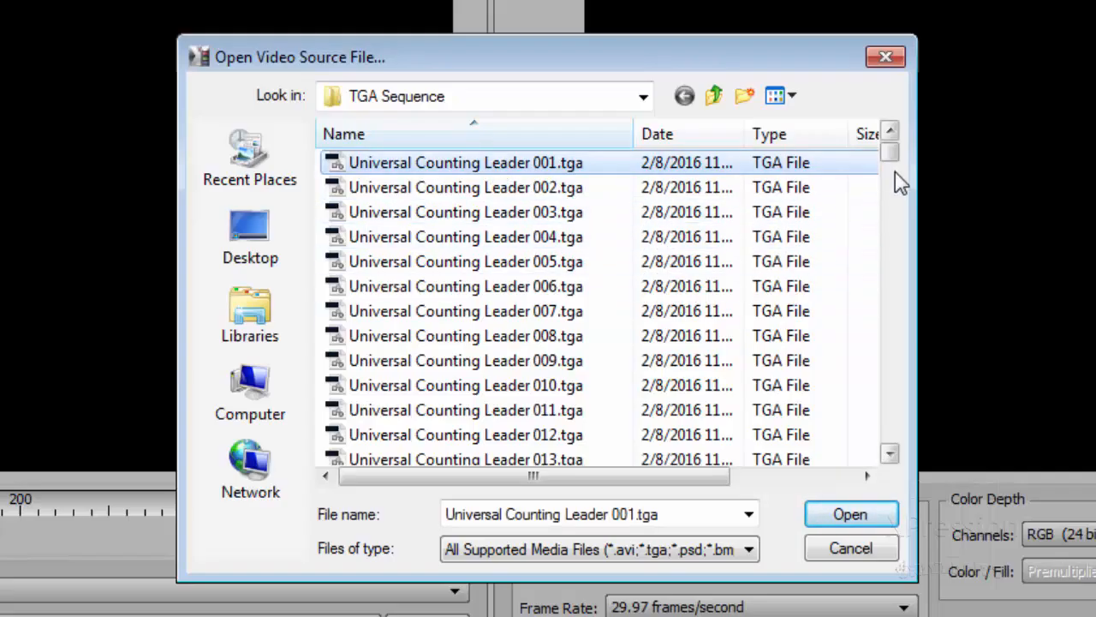
left_click_drag(894, 169, 891, 489)
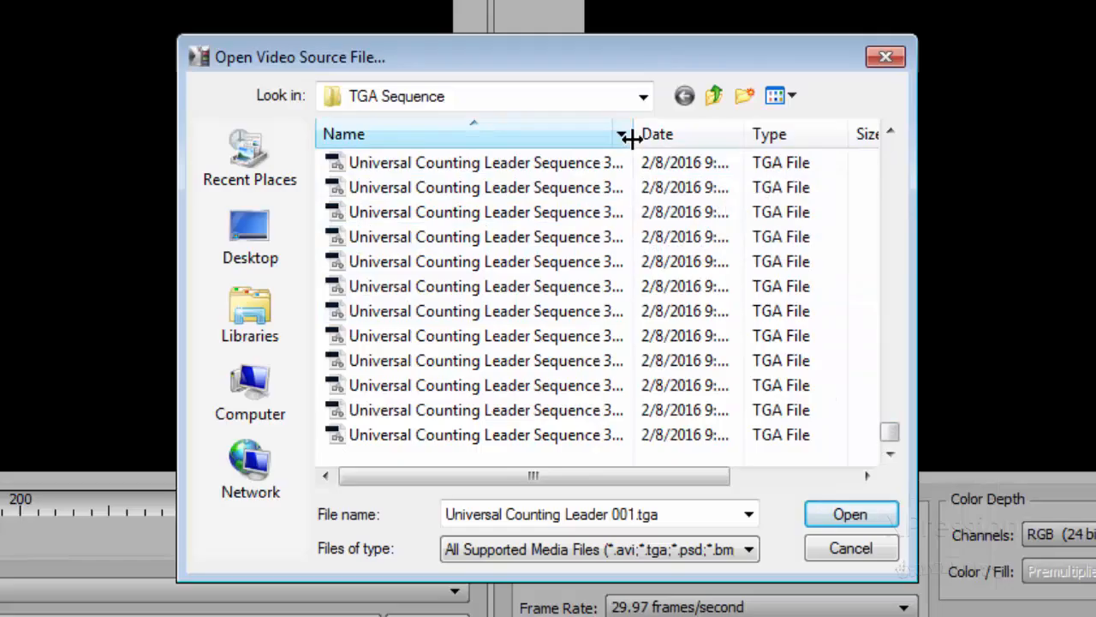
left_click_drag(633, 135, 676, 134)
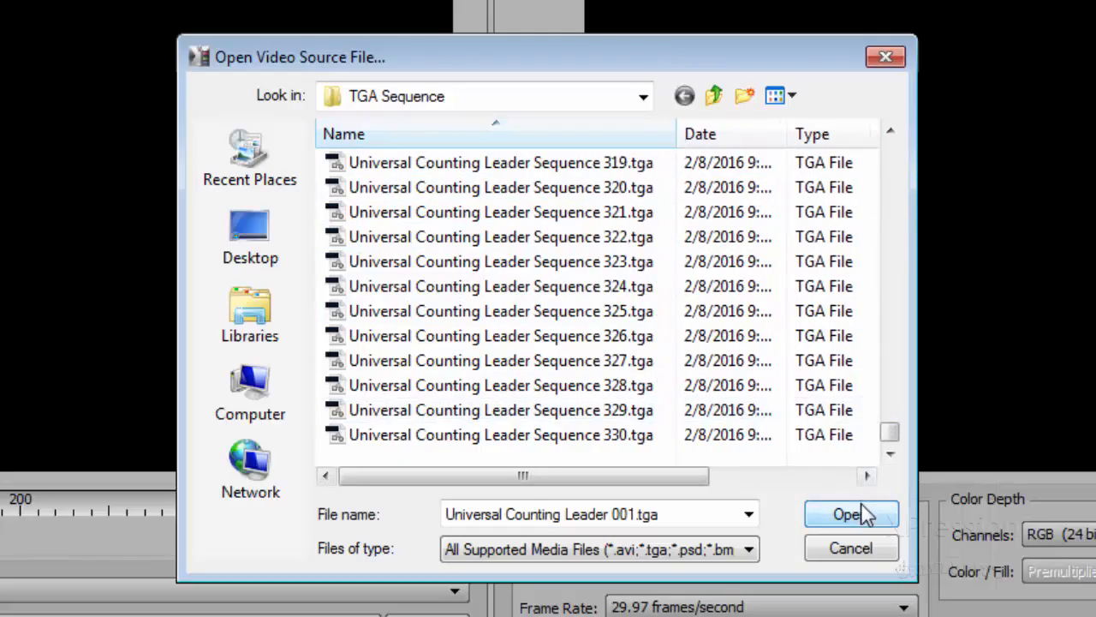
left_click(865, 514)
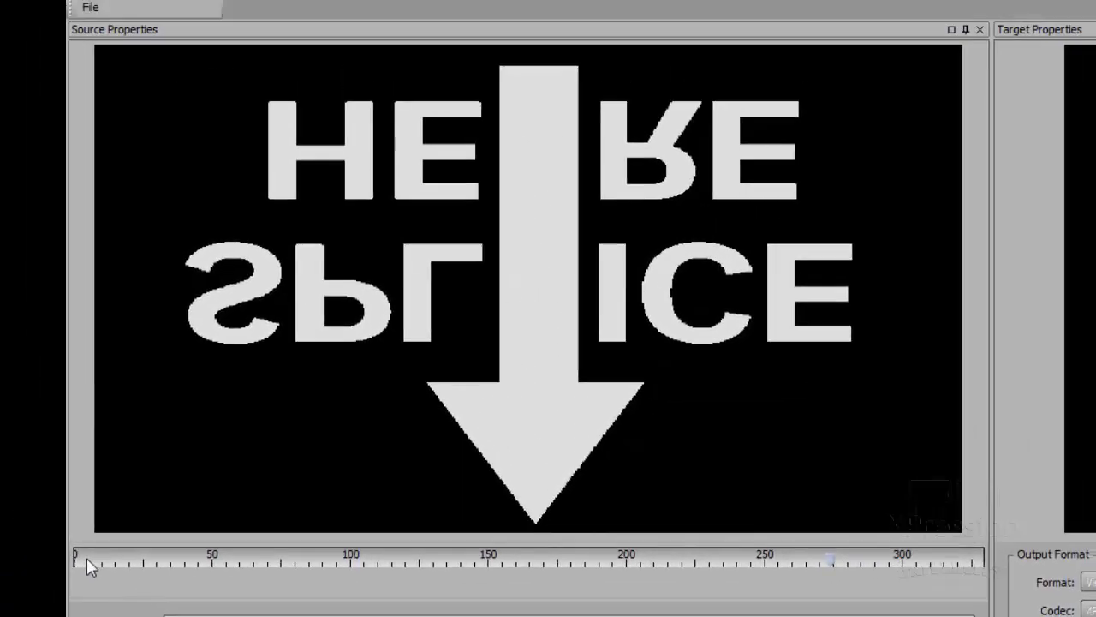
mouse_move(81, 558)
left_mouse_down()
mouse_move(540, 570)
mouse_move(74, 558)
left_mouse_up()
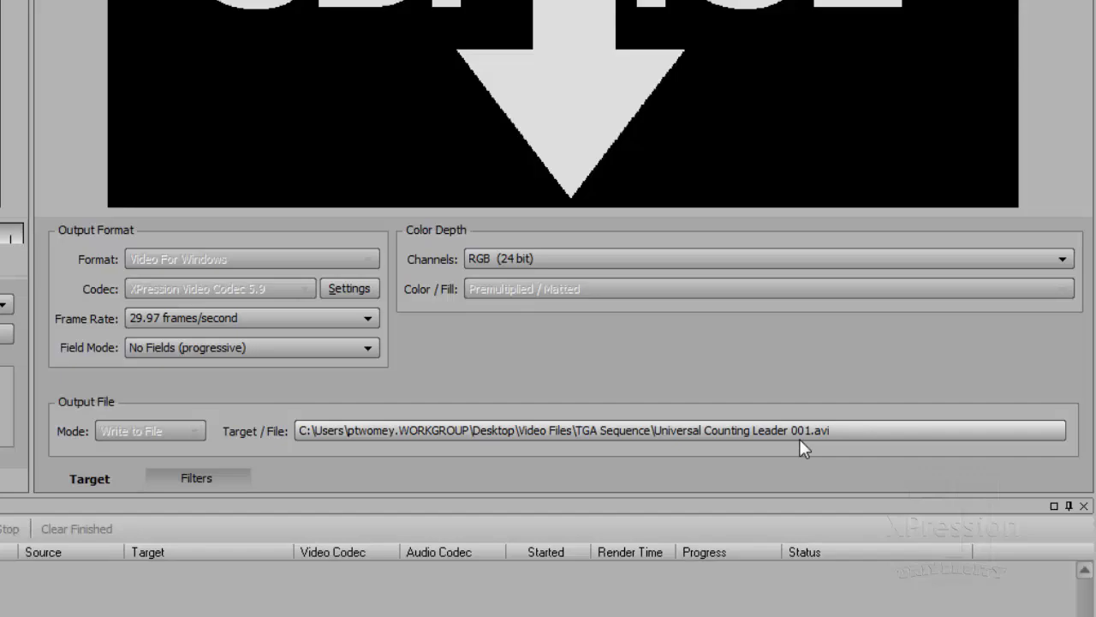
Set the job's output file to an AVI named Universal Counting From Seqeunce in the Video Files folder
left_click(781, 429)
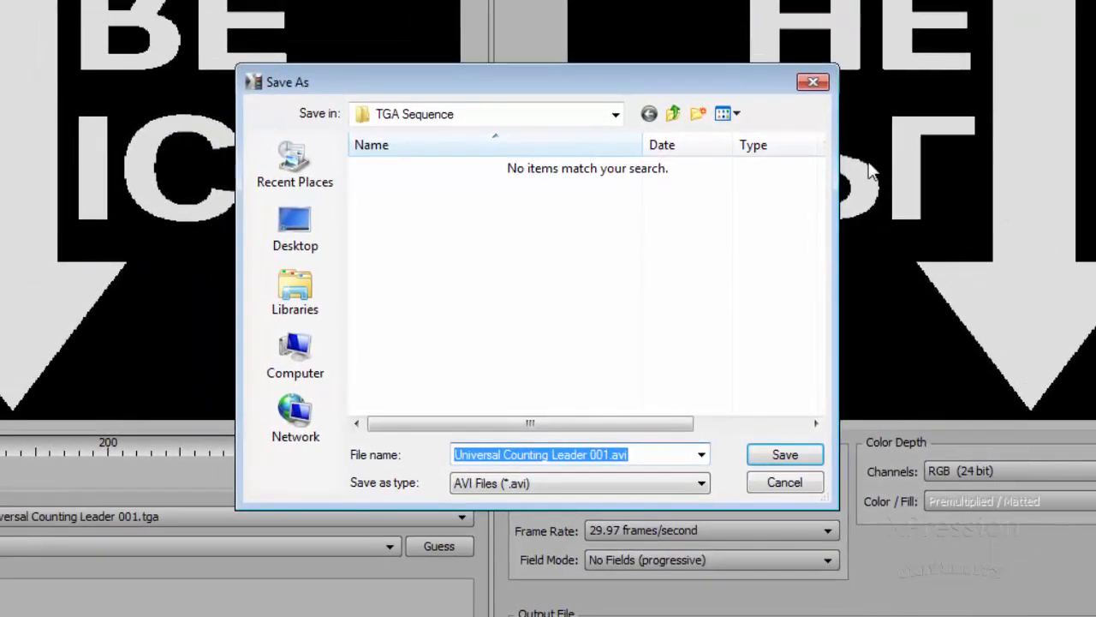
left_click(673, 113)
left_click_drag(634, 454, 320, 456)
left_click_drag(557, 454, 743, 480)
key("BackSpace")
key("BackSpace")
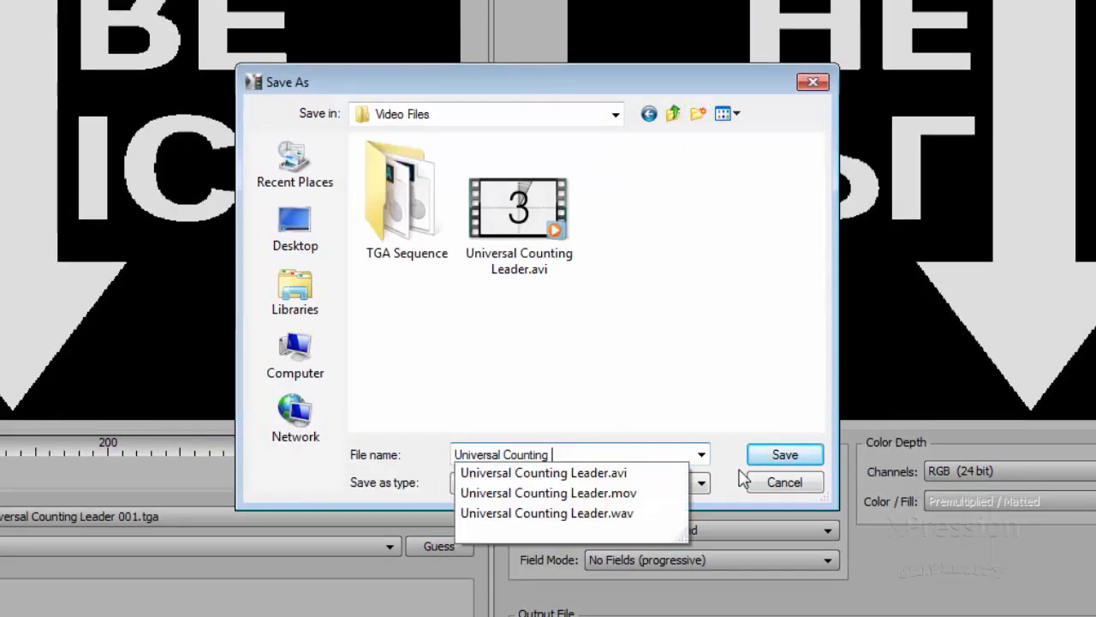
type("From Seqeu")
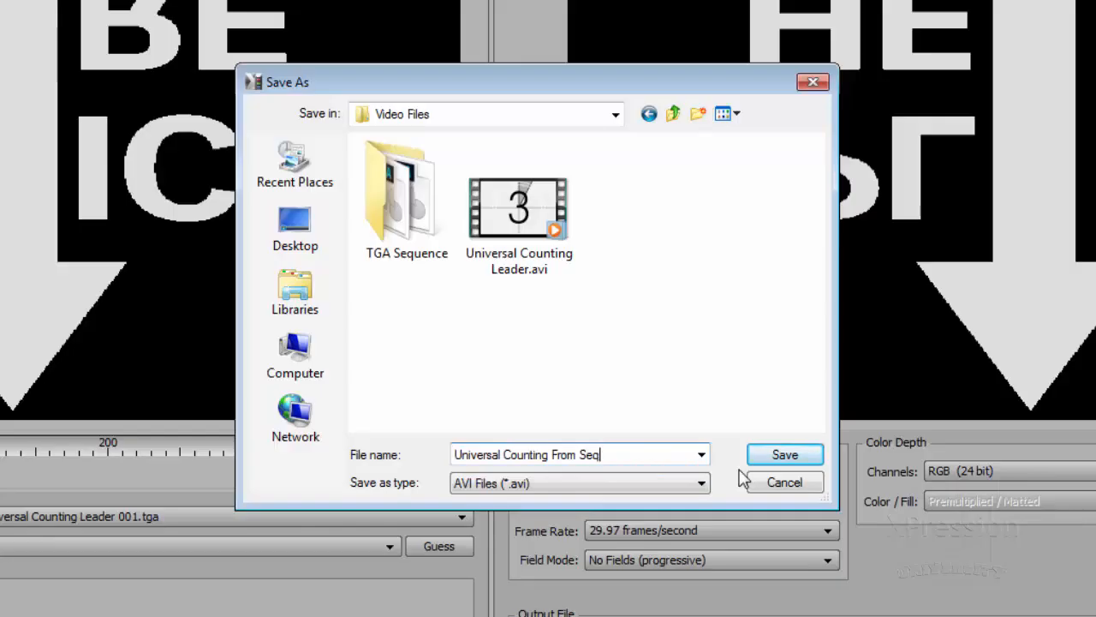
type("nce")
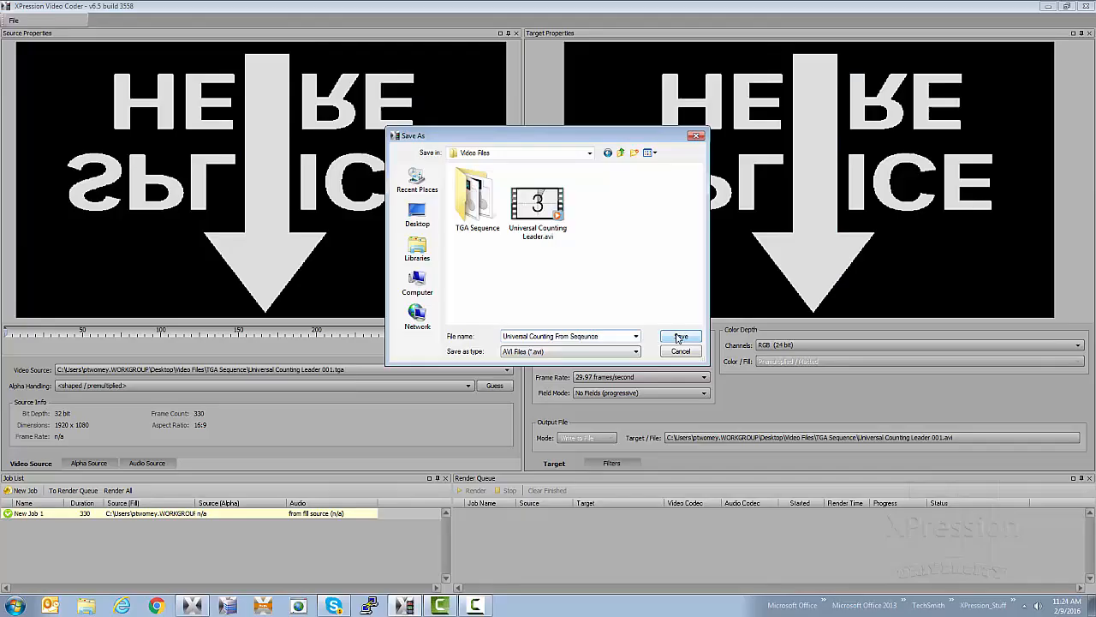
left_click(680, 338)
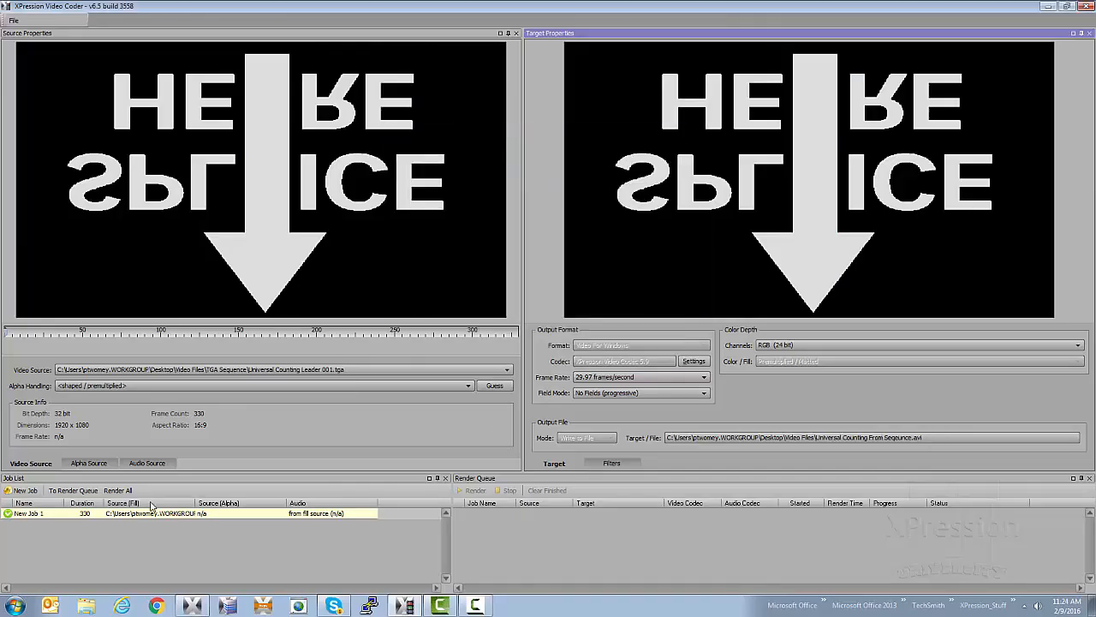
Send the job to the render queue and render it
left_click(56, 494)
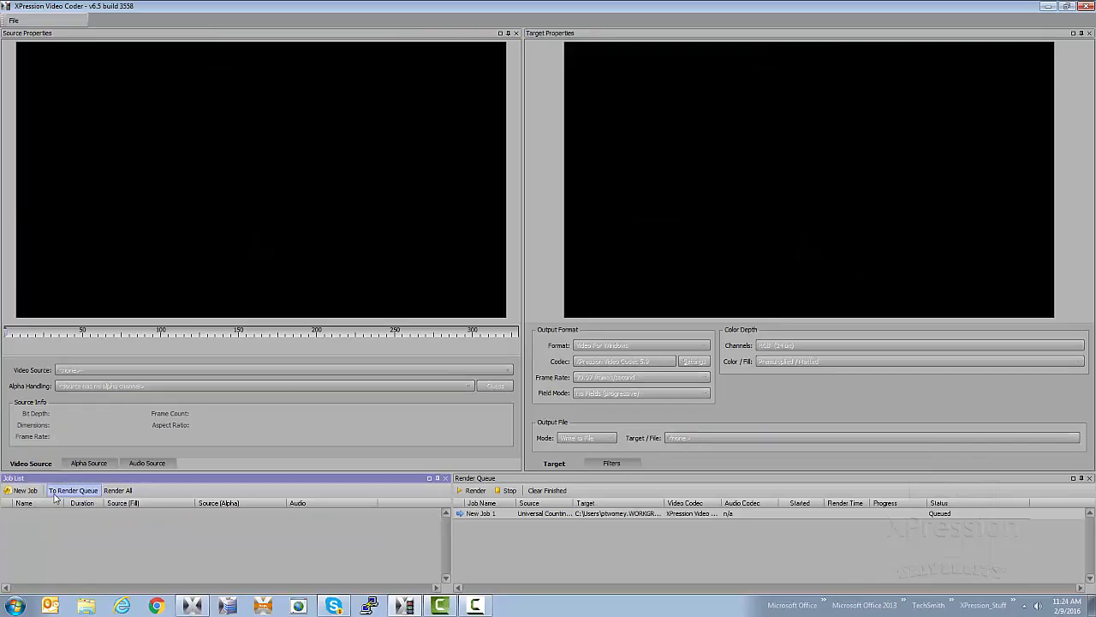
left_click(501, 517)
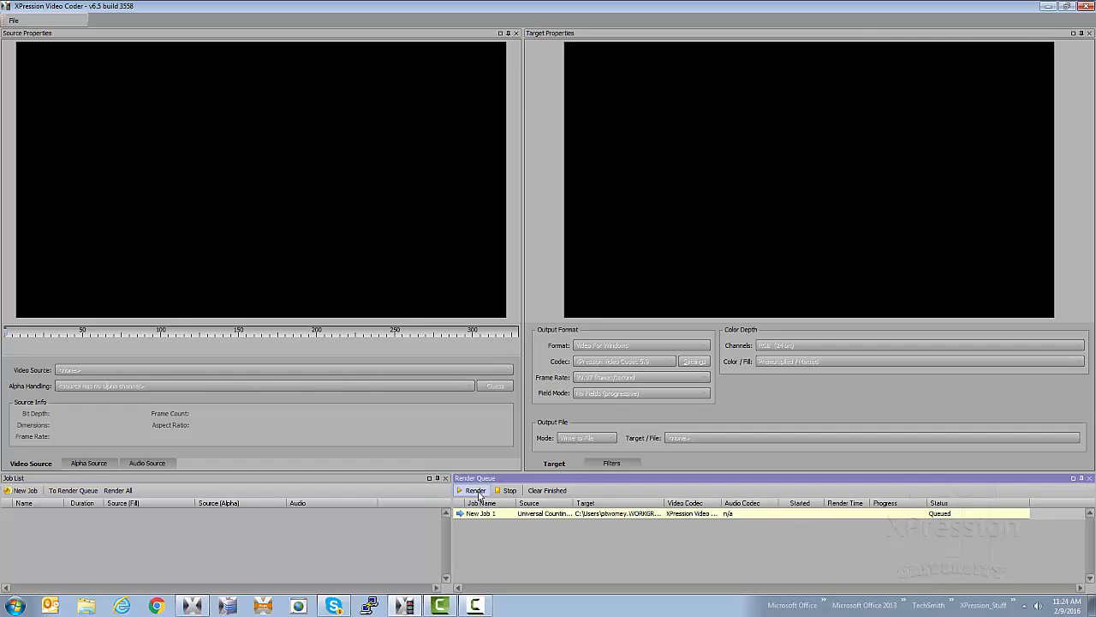
left_click(478, 492)
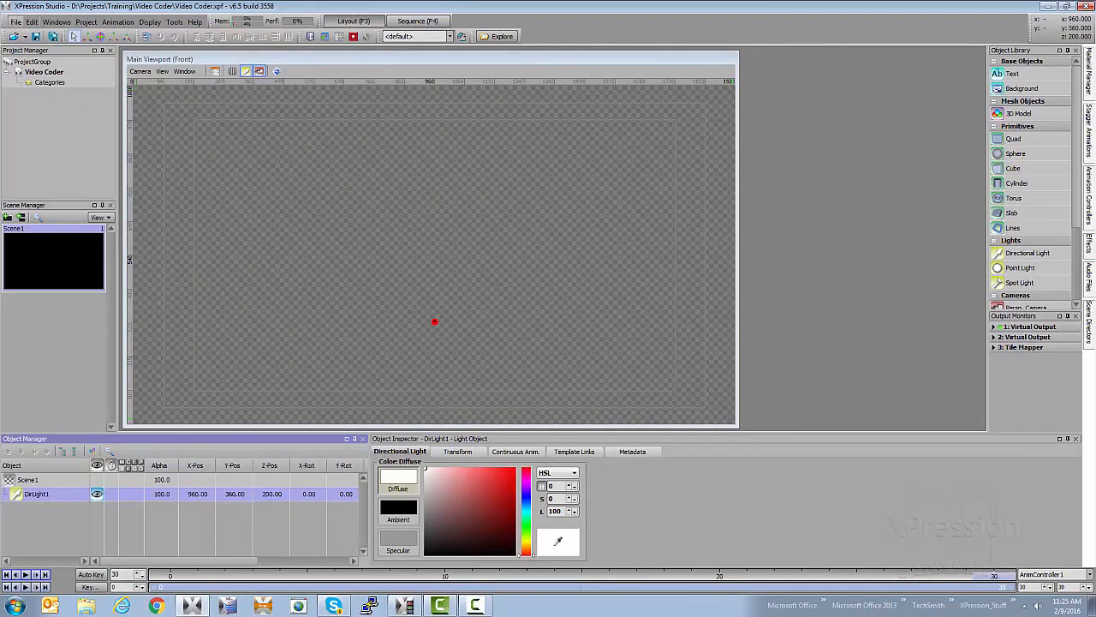
In XPression Studio, open the Material Manager and pin it so it stays docked
left_click(1090, 73)
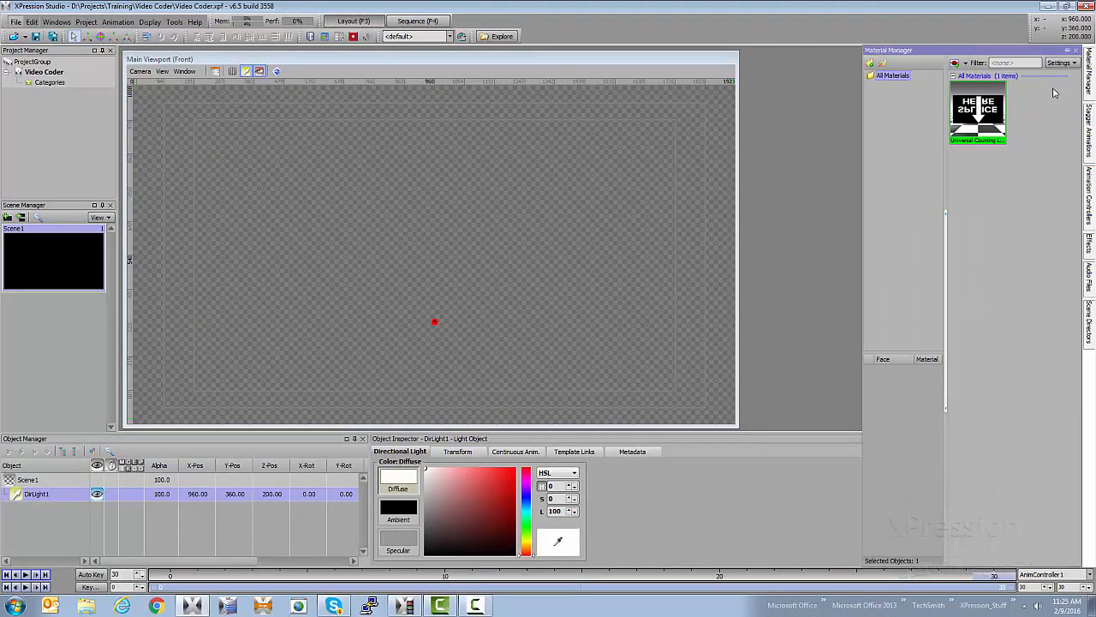
right_click(1058, 87)
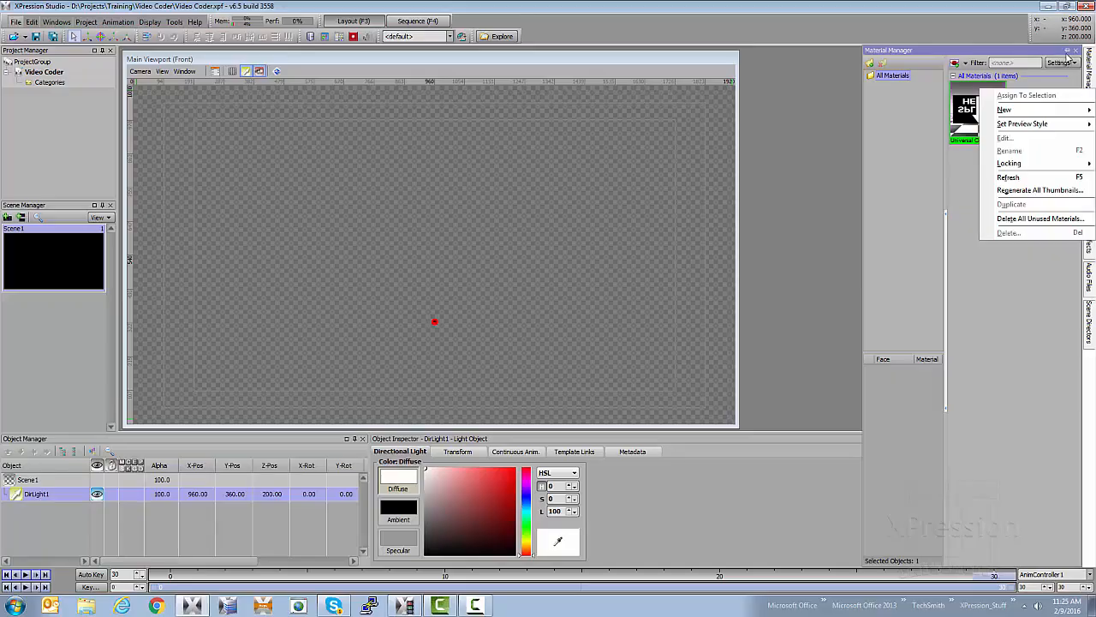
left_click(1066, 51)
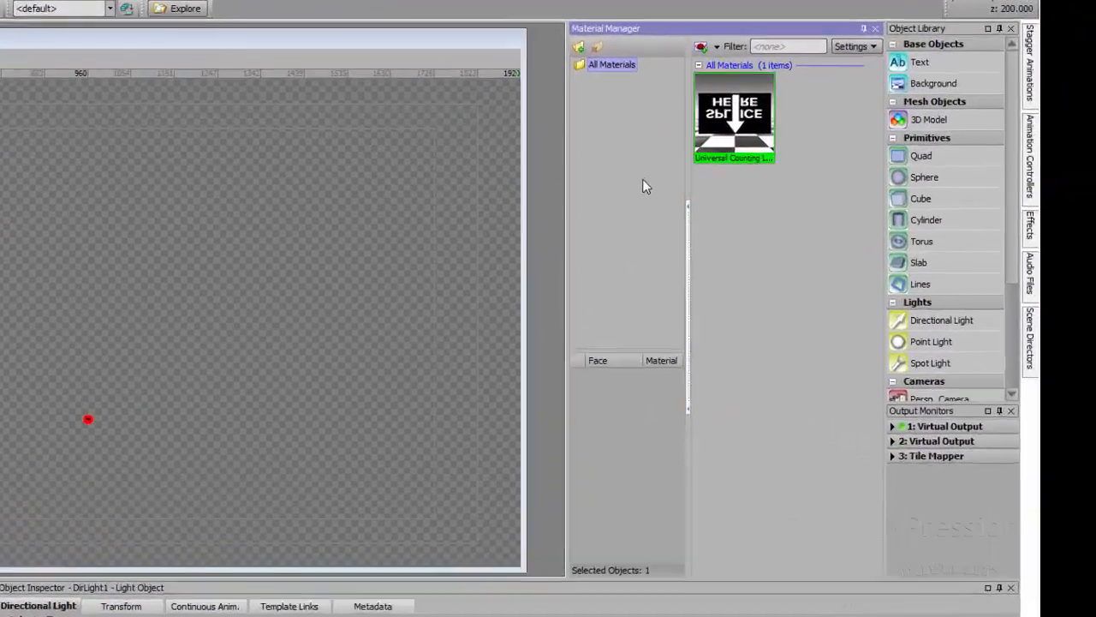
Add a video material from Universal Counting From Seqeunce.avi in the desktop's Video Files folder
right_click(821, 158)
mouse_move(530, 215)
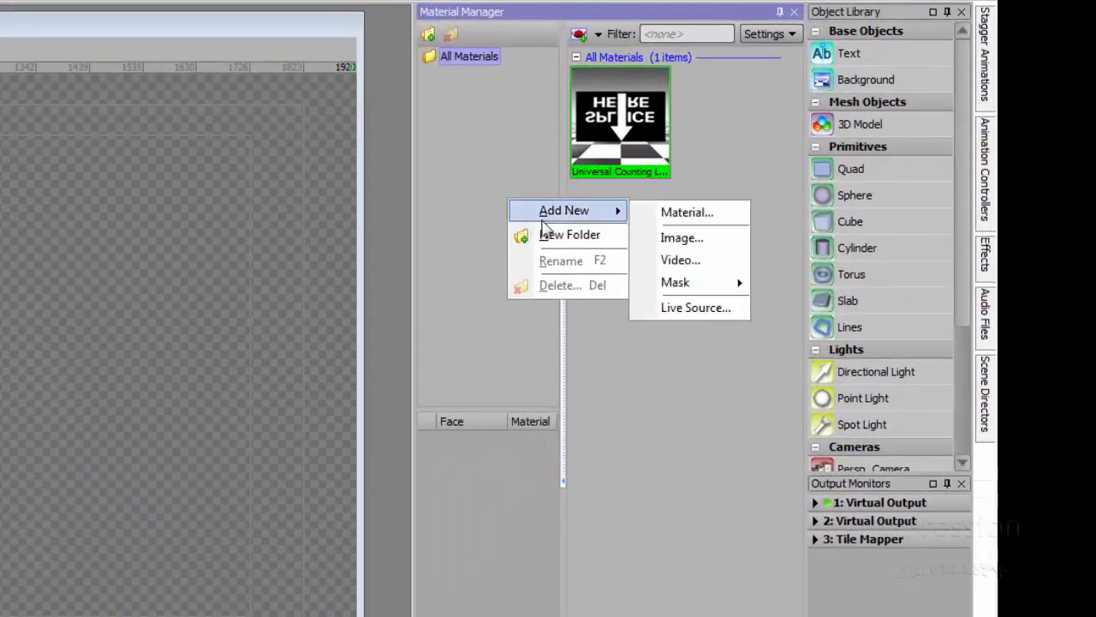
left_click(671, 263)
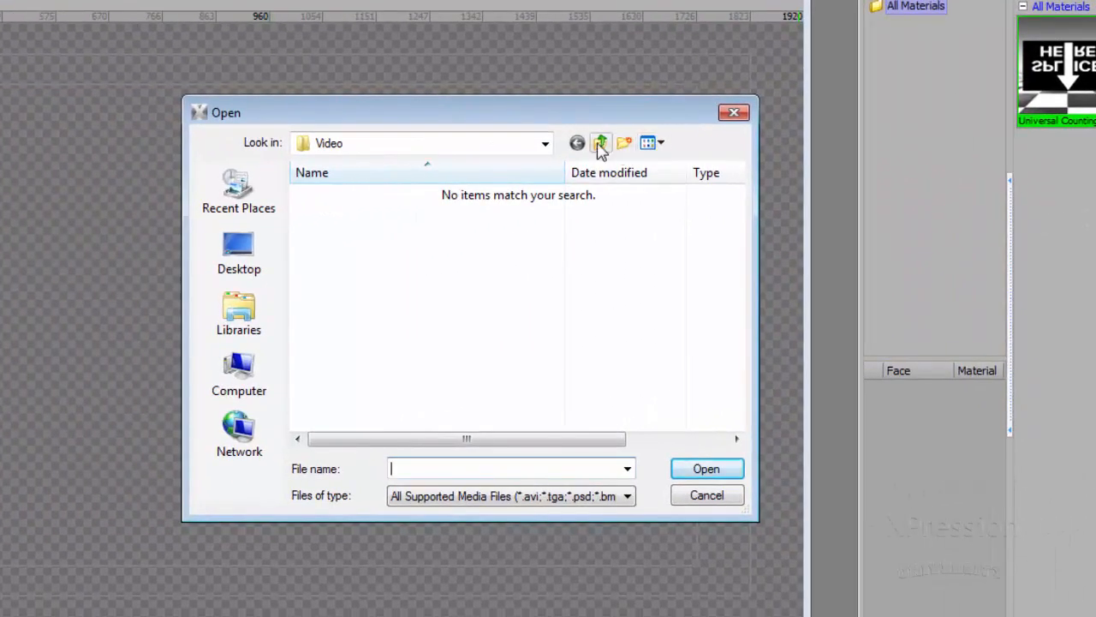
left_click(601, 144)
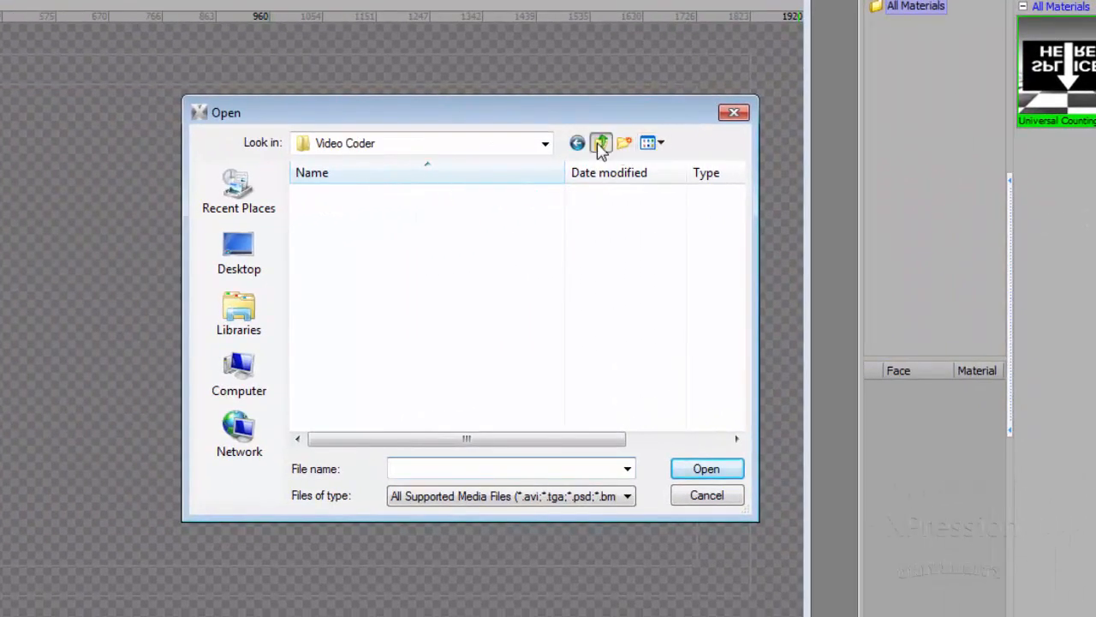
left_click(239, 252)
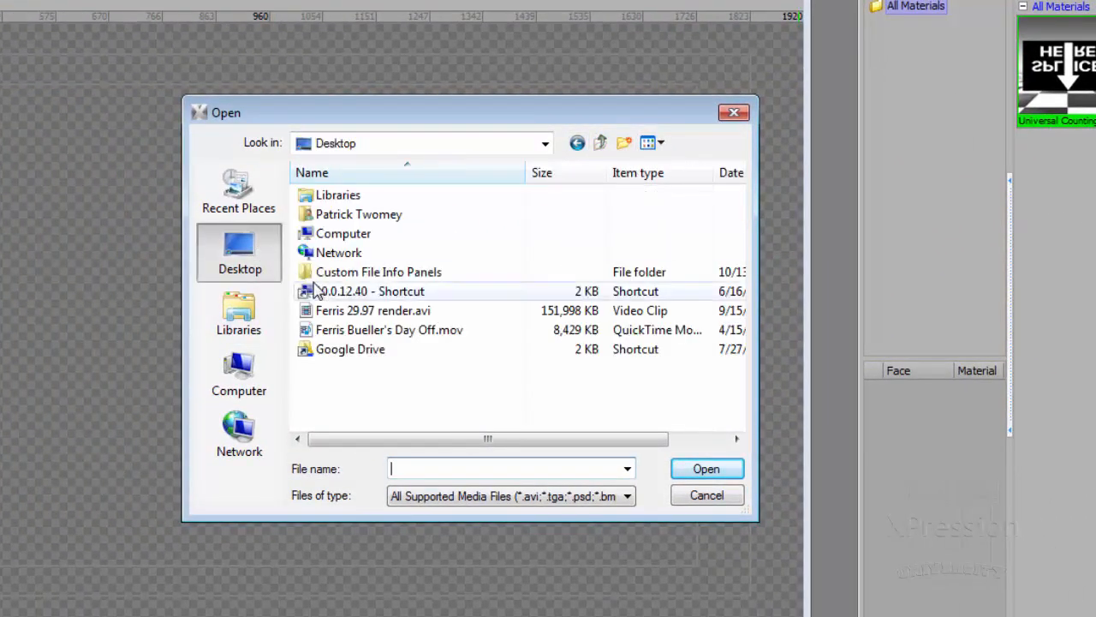
double_click(328, 312)
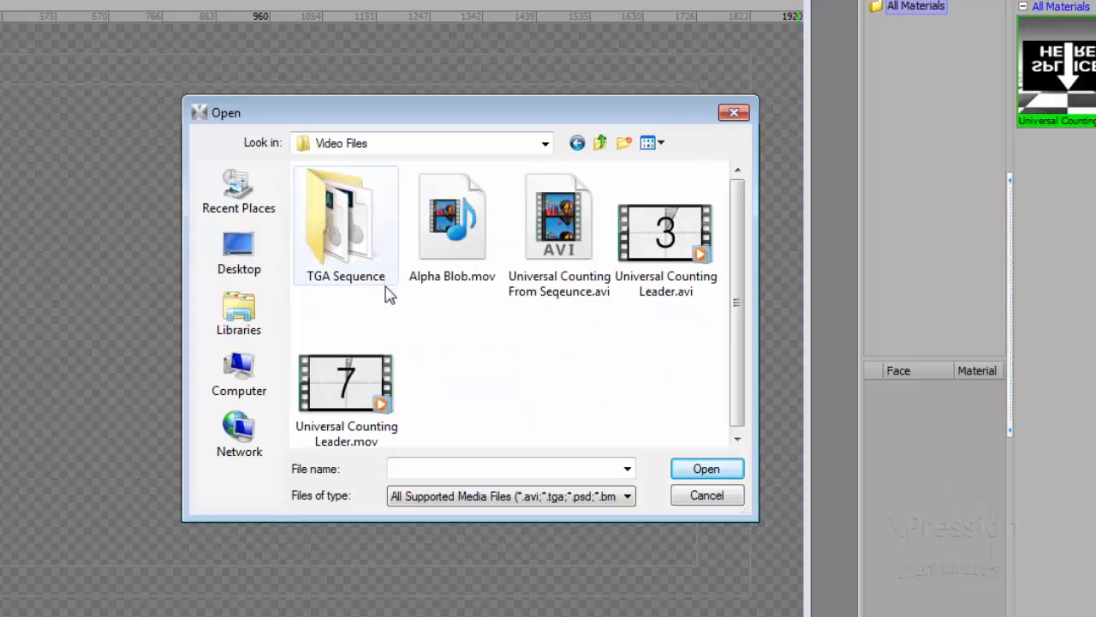
left_click(572, 243)
double_click(604, 208)
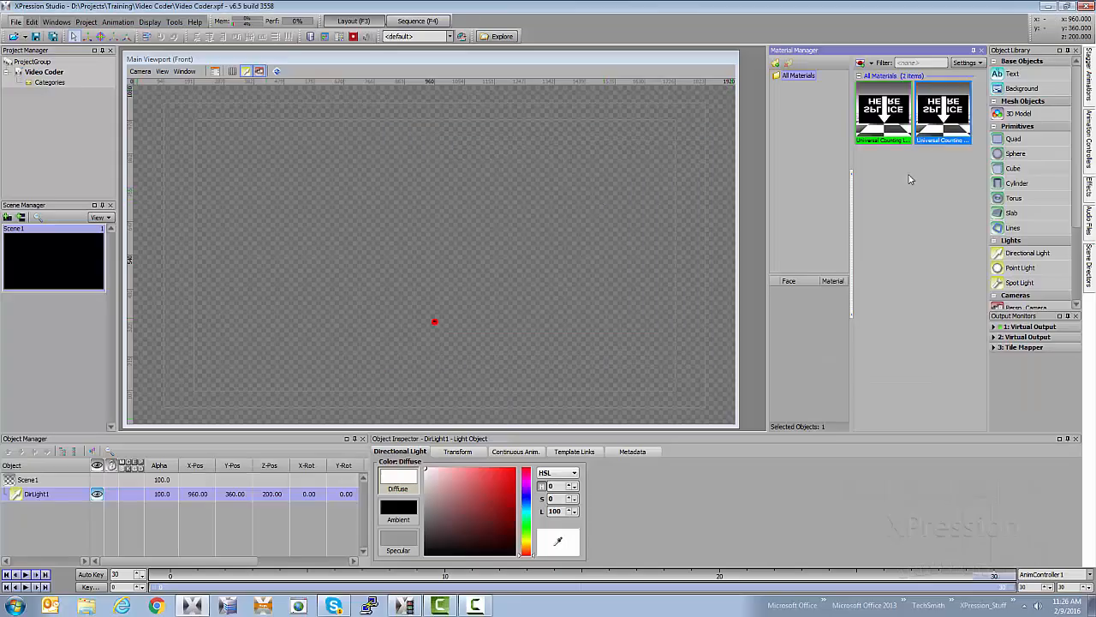
Edit the new material's video layer to enable Auto Start and set its field mode to Progressive
right_click(933, 112)
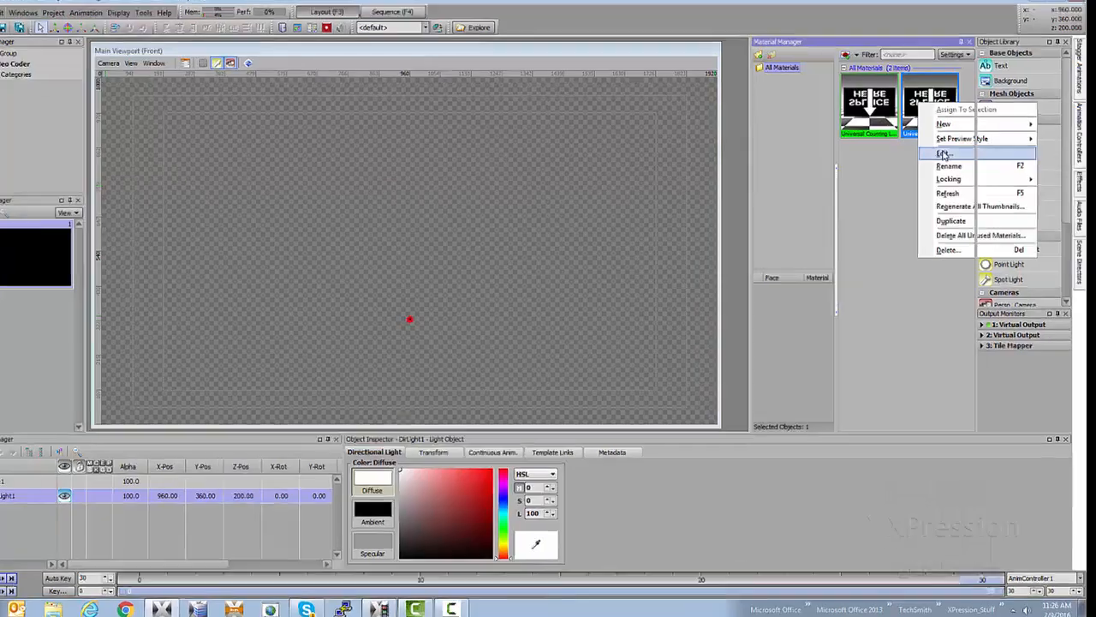
left_click(956, 160)
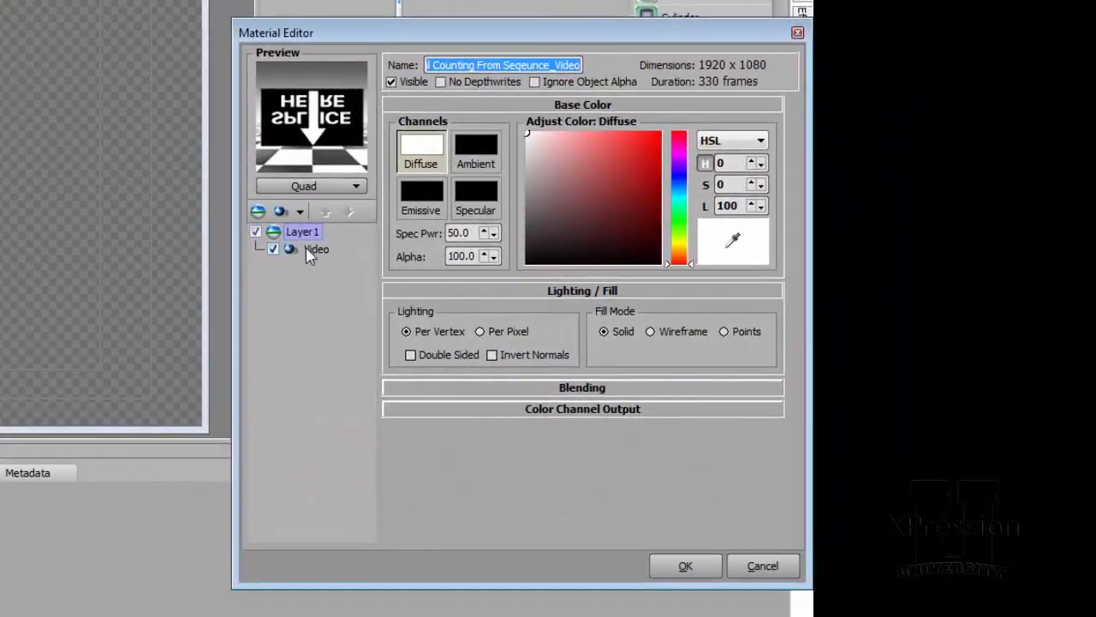
left_click(314, 250)
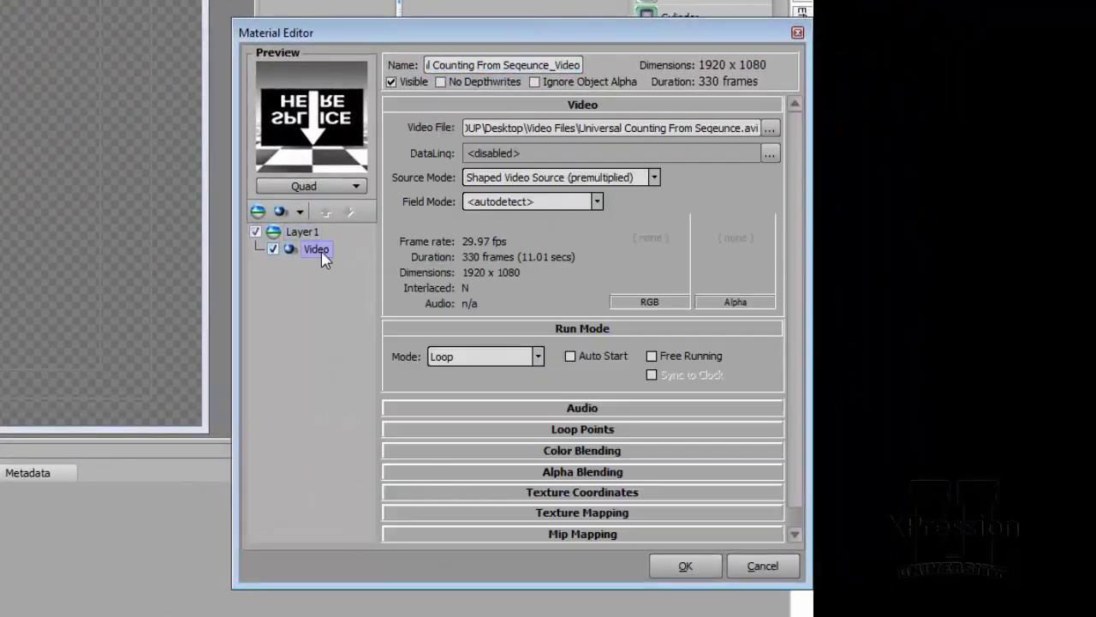
left_click(575, 365)
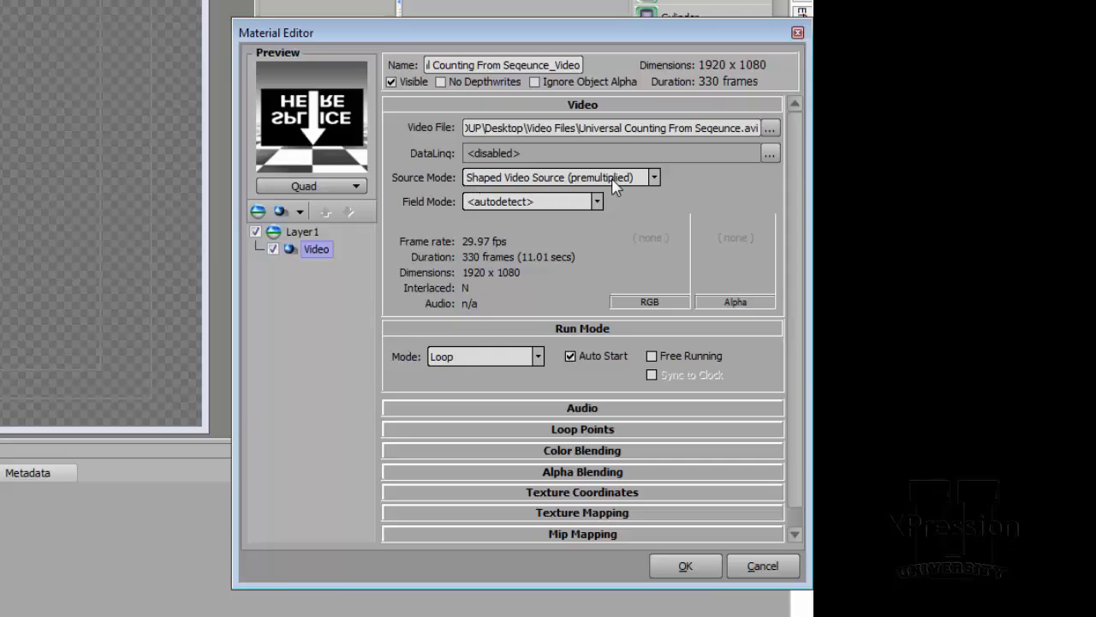
left_click(495, 203)
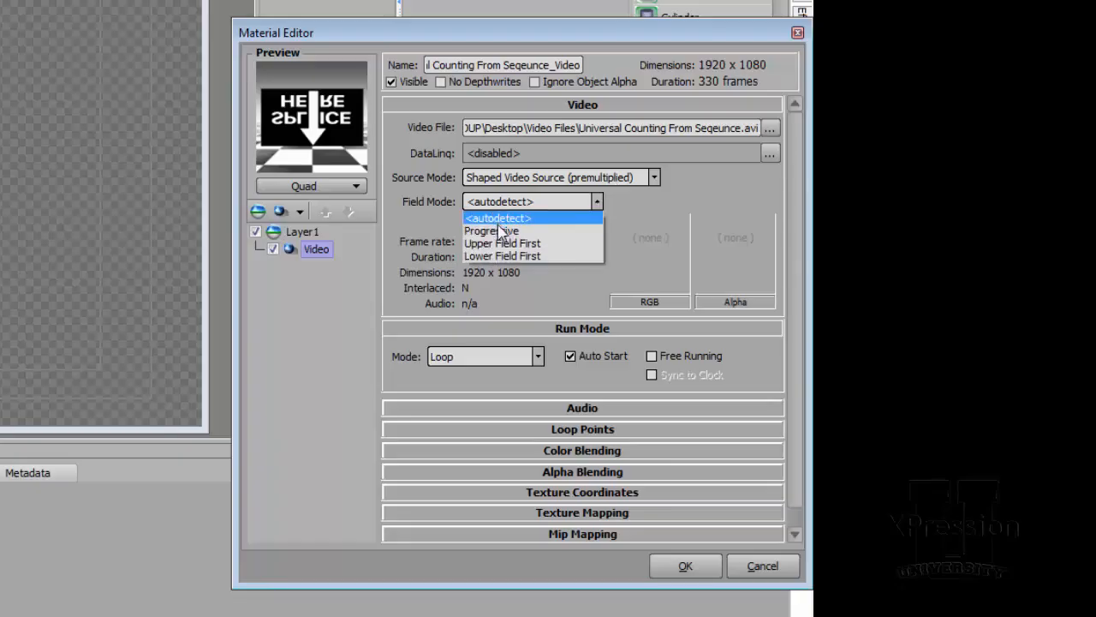
left_click(492, 231)
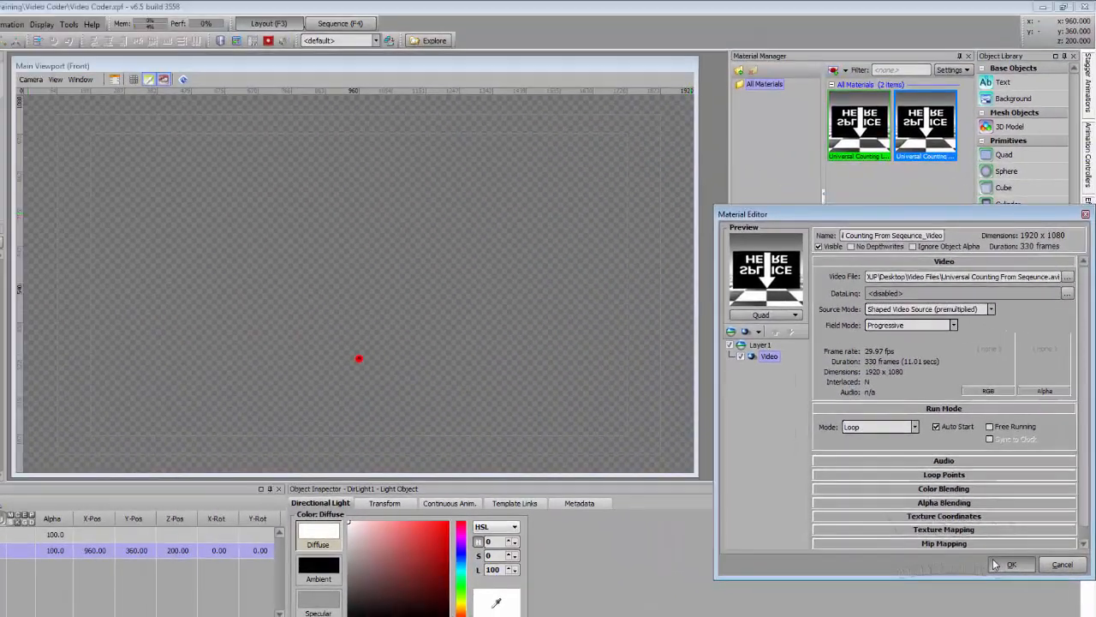
left_click(718, 565)
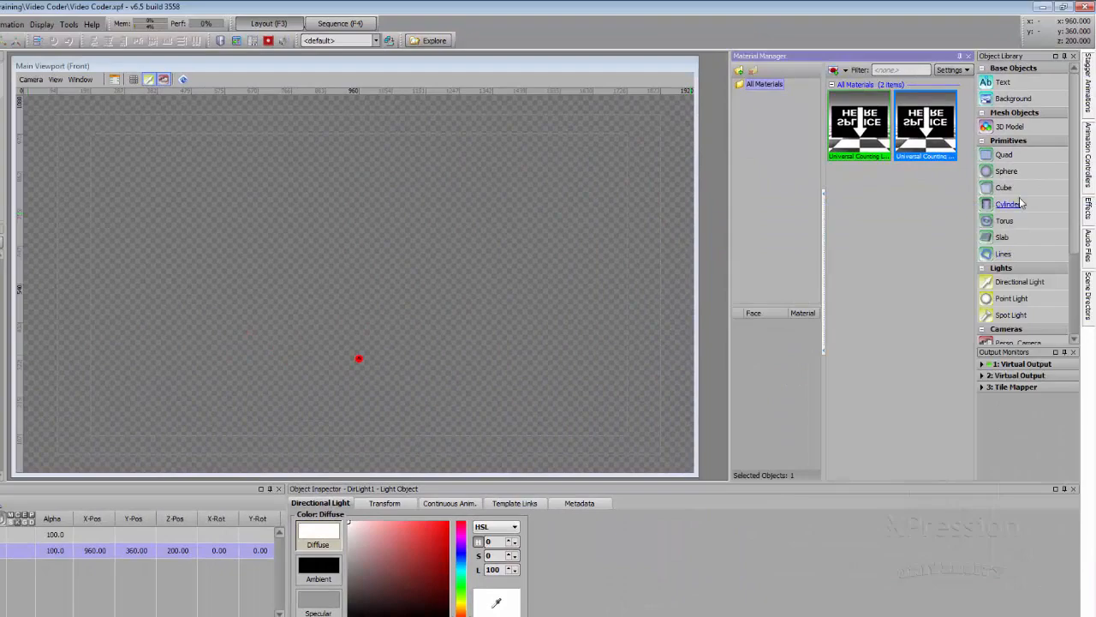
Add a quad textured with the Universal Counting From Seqeunce video material and play it in the viewport
double_click(1004, 155)
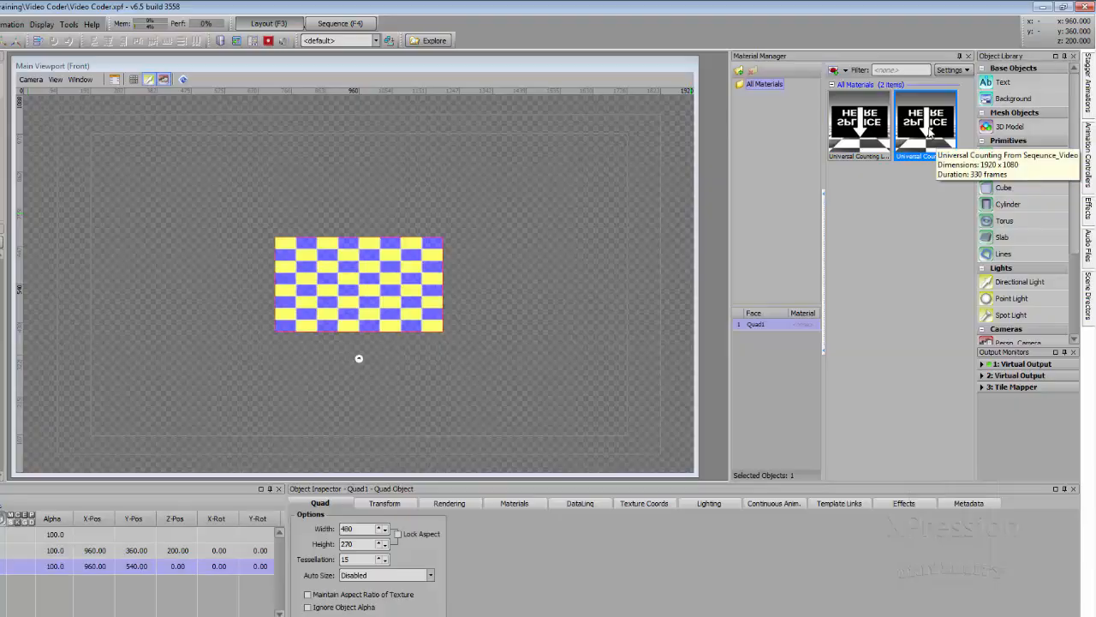
double_click(929, 130)
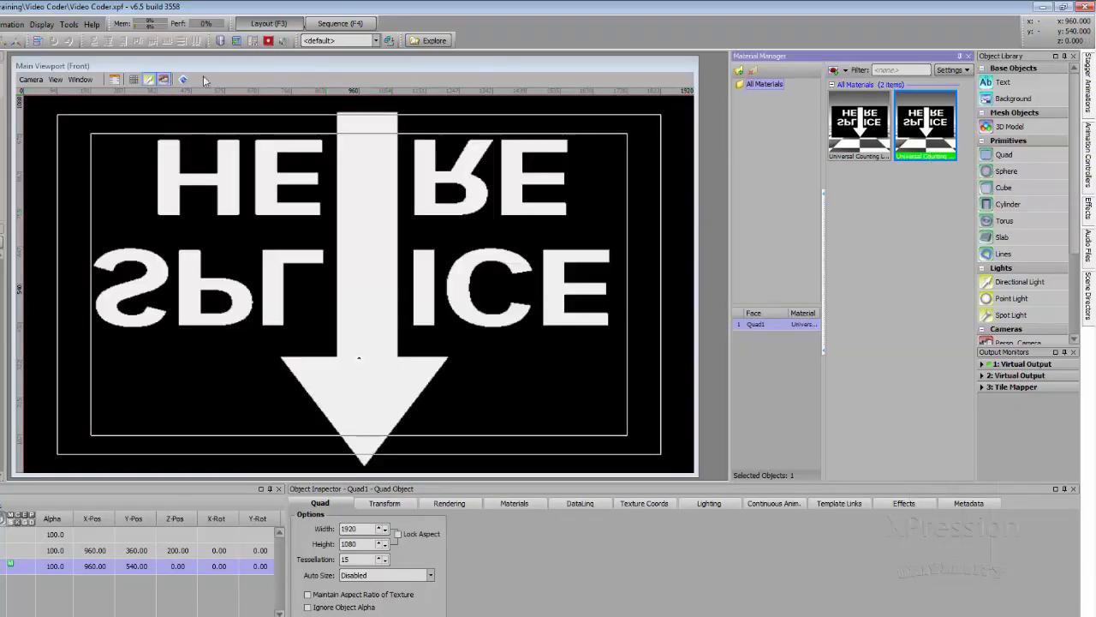
left_click(182, 81)
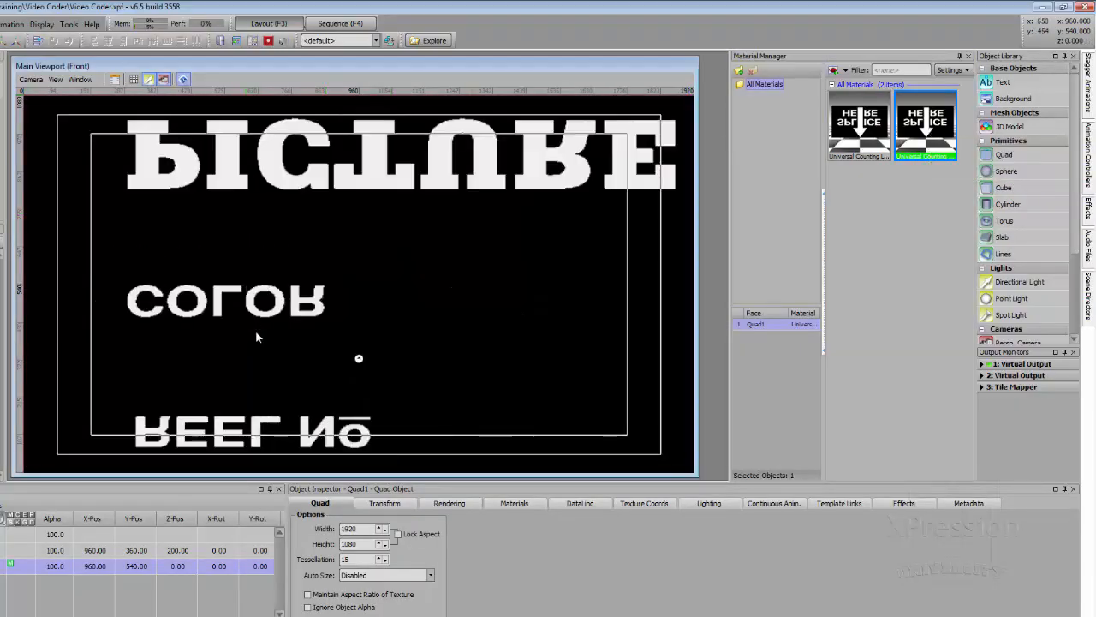